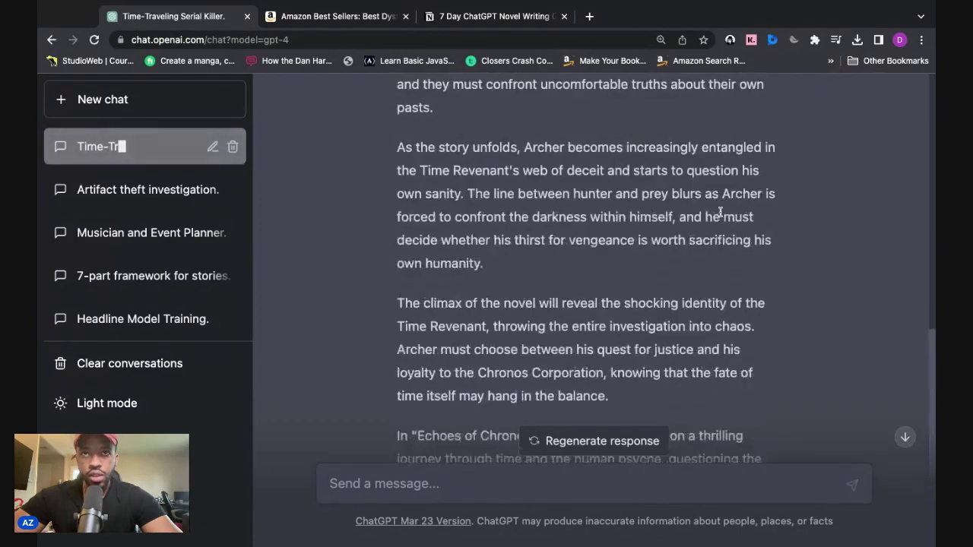
pyautogui.scroll(-5, 720, 212)
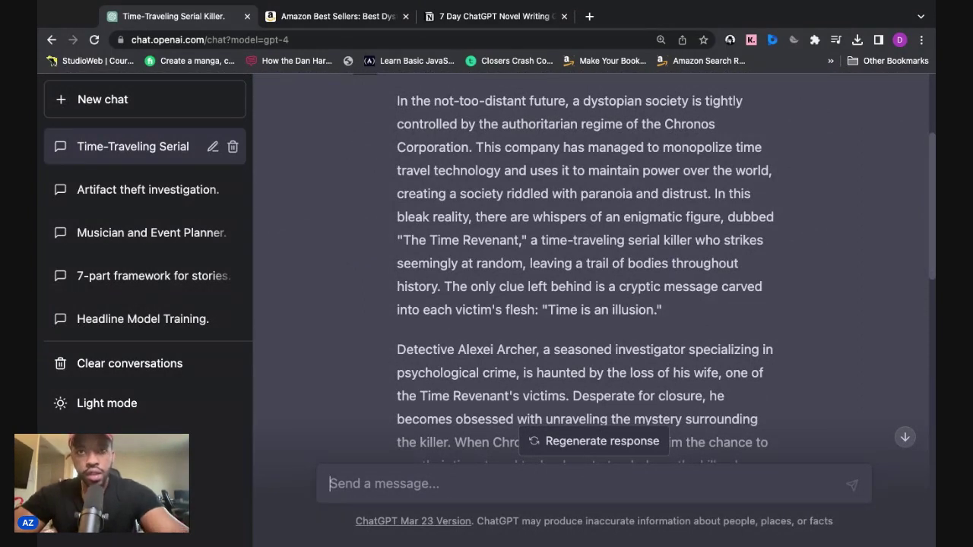
pyautogui.scroll(3, 730, 225)
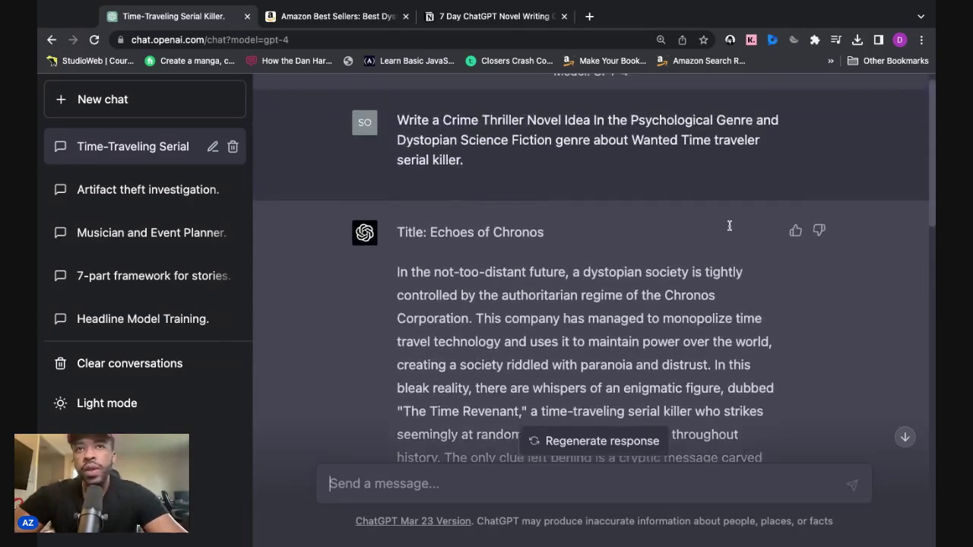
pyautogui.scroll(-2, 729, 225)
pyautogui.scroll(-1, 730, 226)
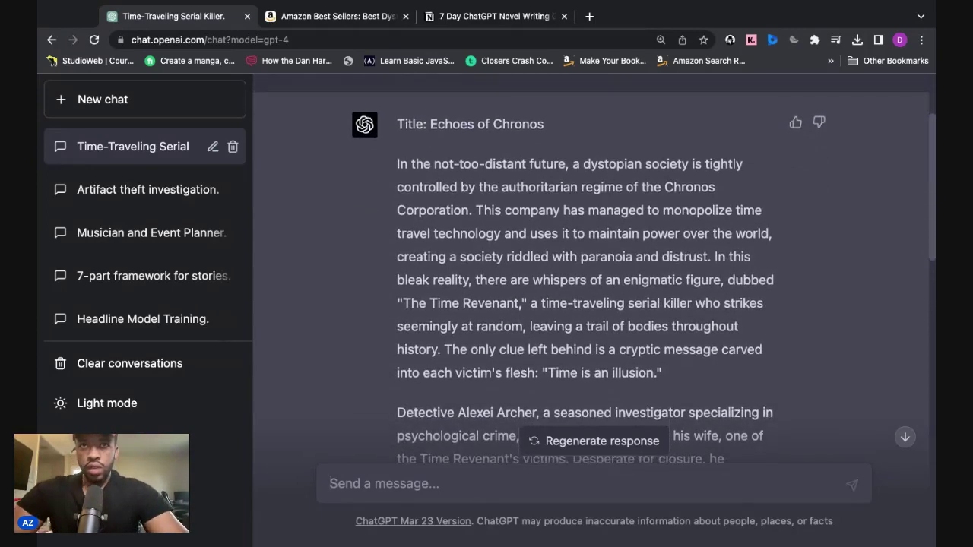
pyautogui.scroll(-3, 730, 226)
pyautogui.scroll(-1, 586, 258)
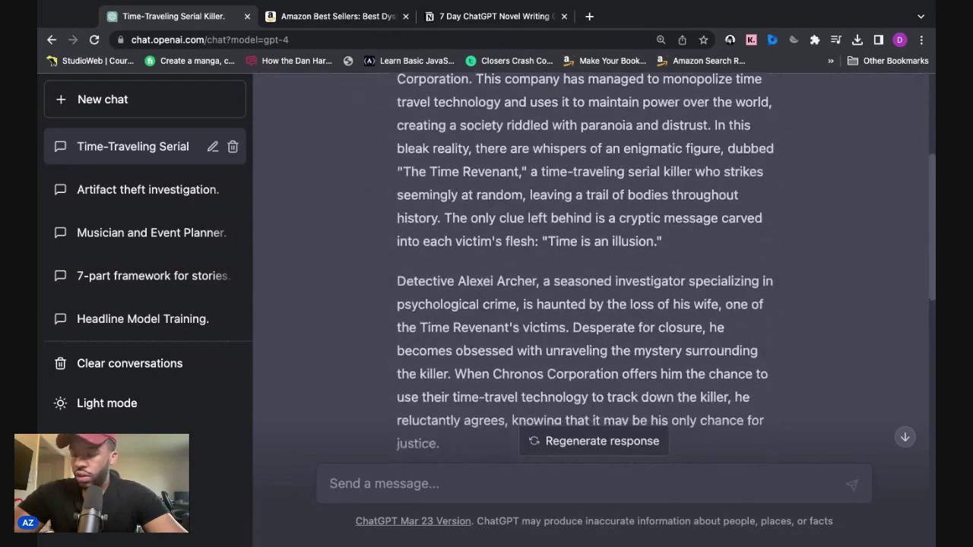
pyautogui.scroll(1, 666, 264)
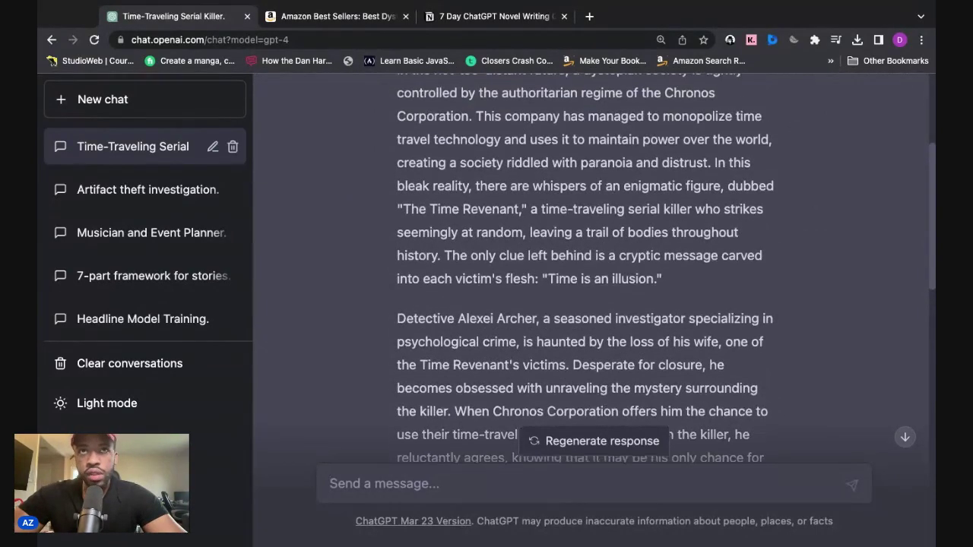
pyautogui.scroll(3, 582, 171)
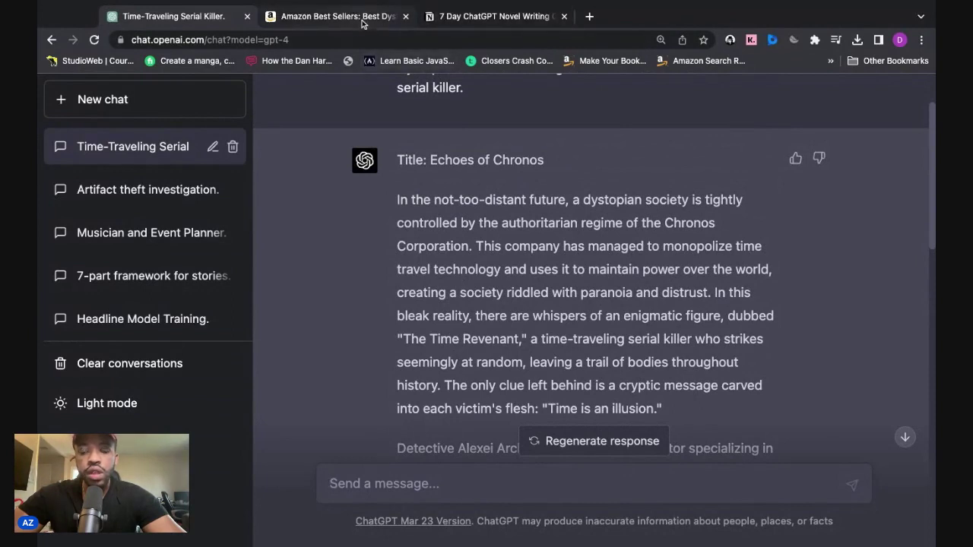
pyautogui.scroll(-1, 395, 248)
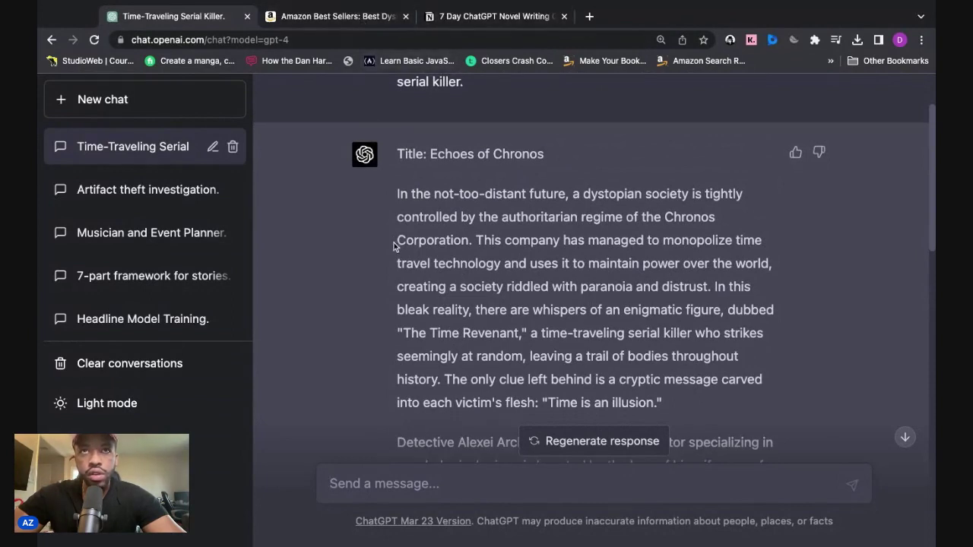
# Step: Switch to the novel writing guide, scroll to Plotting Structures and collapse the 3 Act Structure toggle
pyautogui.click(440, 17)
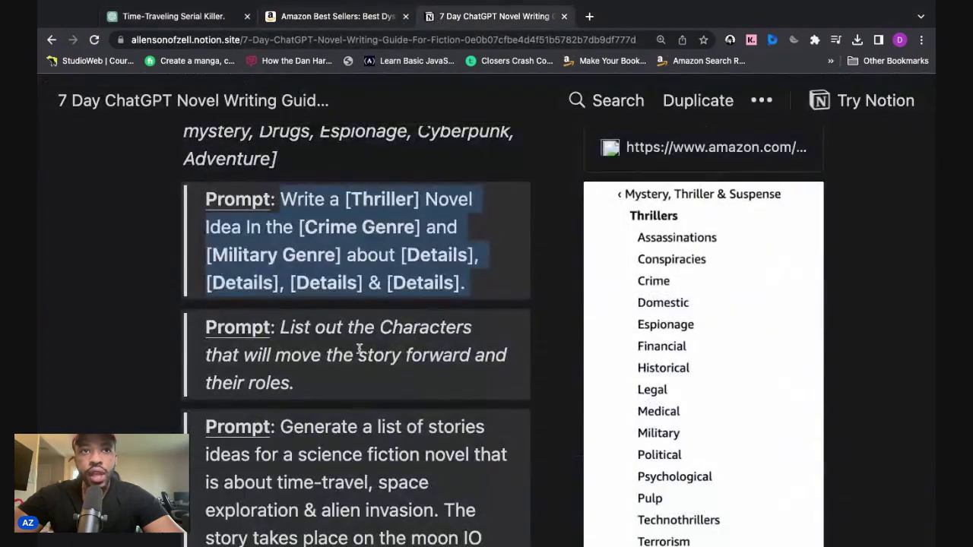
pyautogui.scroll(-10, 358, 347)
pyautogui.scroll(-1, 358, 343)
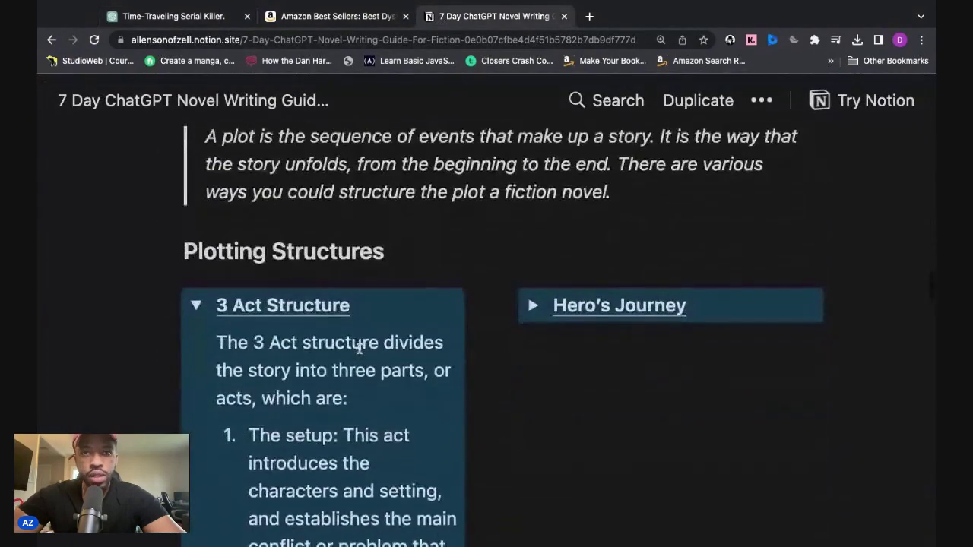
pyautogui.scroll(-3, 250, 274)
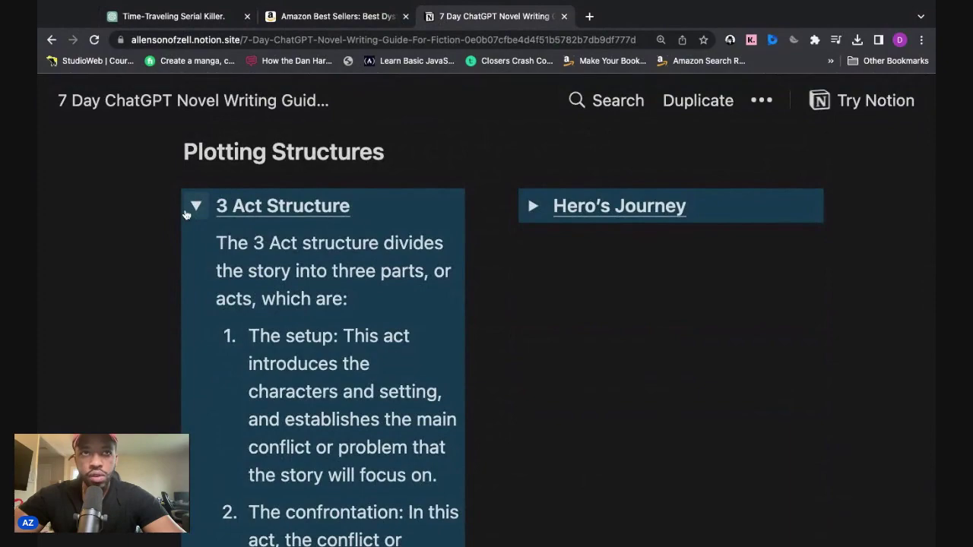
pyautogui.click(194, 206)
pyautogui.scroll(-3, 245, 286)
pyautogui.scroll(4, 246, 287)
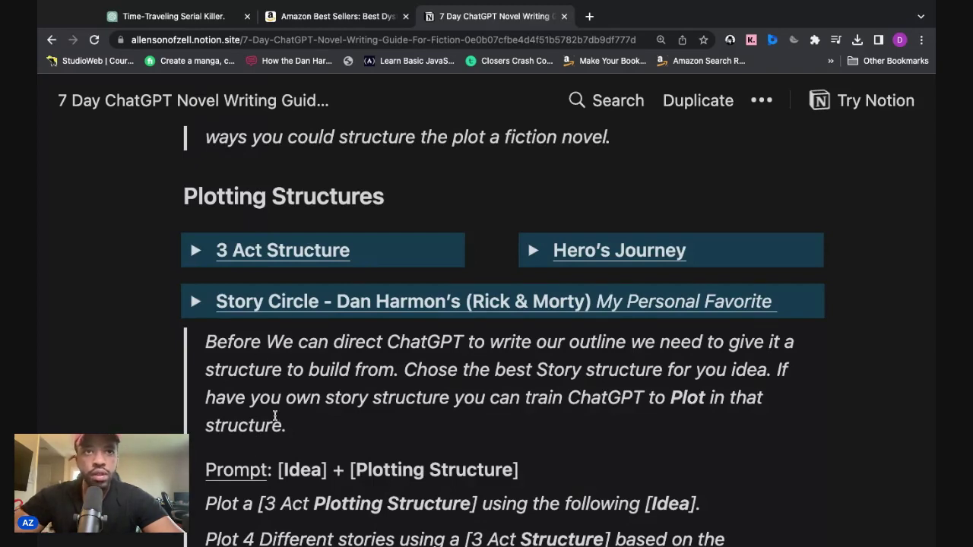
pyautogui.scroll(-3, 274, 415)
pyautogui.scroll(3, 200, 268)
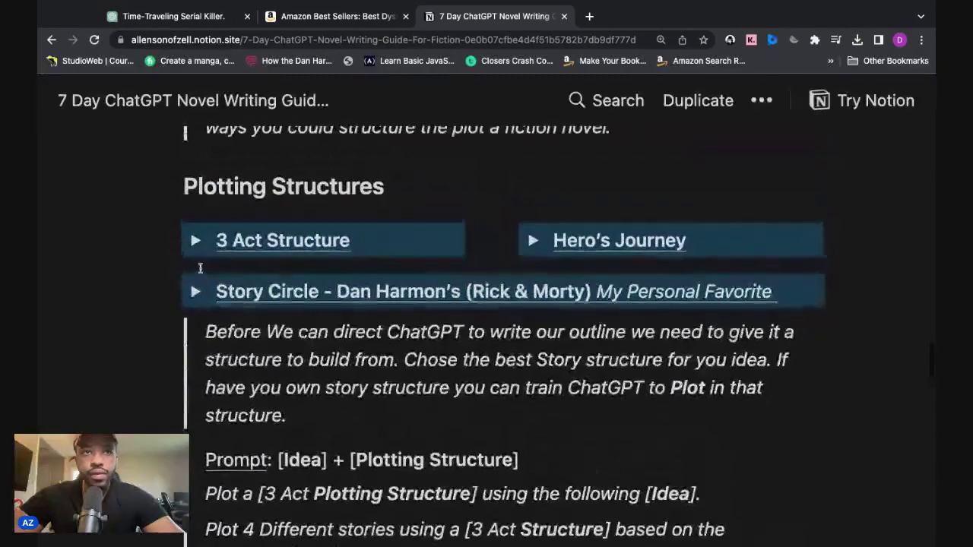
# Step: Expand the 3 Act Structure explanation, read through it, then collapse it again
pyautogui.click(195, 241)
pyautogui.scroll(-3, 216, 365)
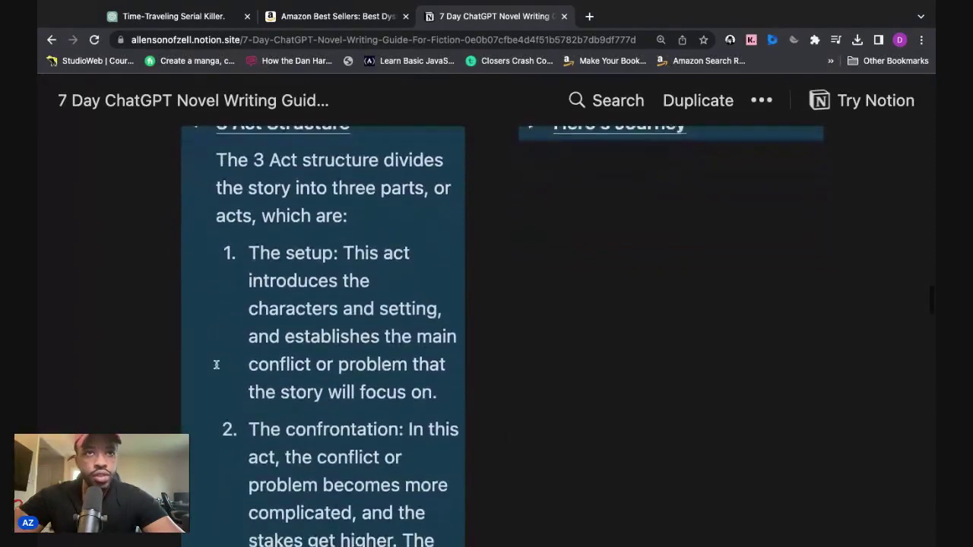
pyautogui.scroll(-4, 217, 363)
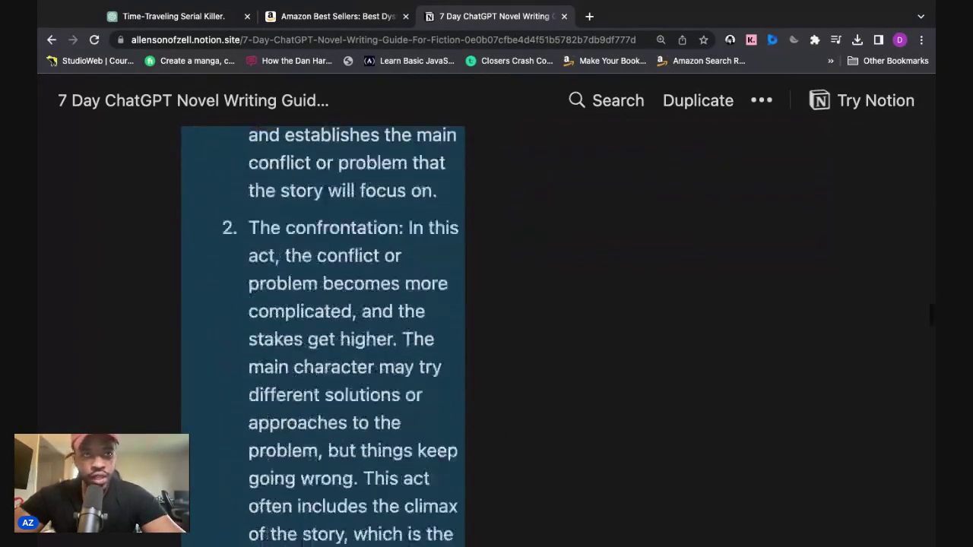
pyautogui.scroll(-10, 323, 335)
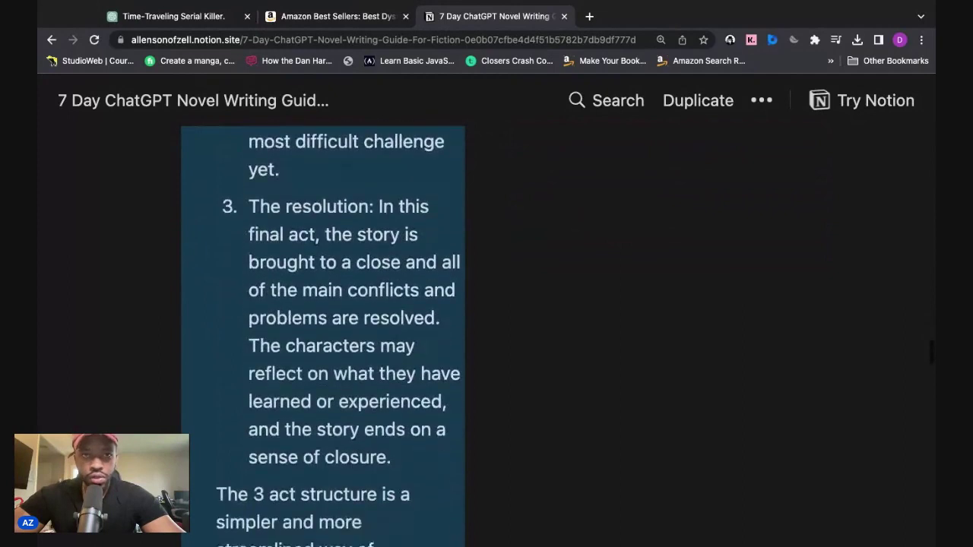
pyautogui.scroll(-1, 320, 371)
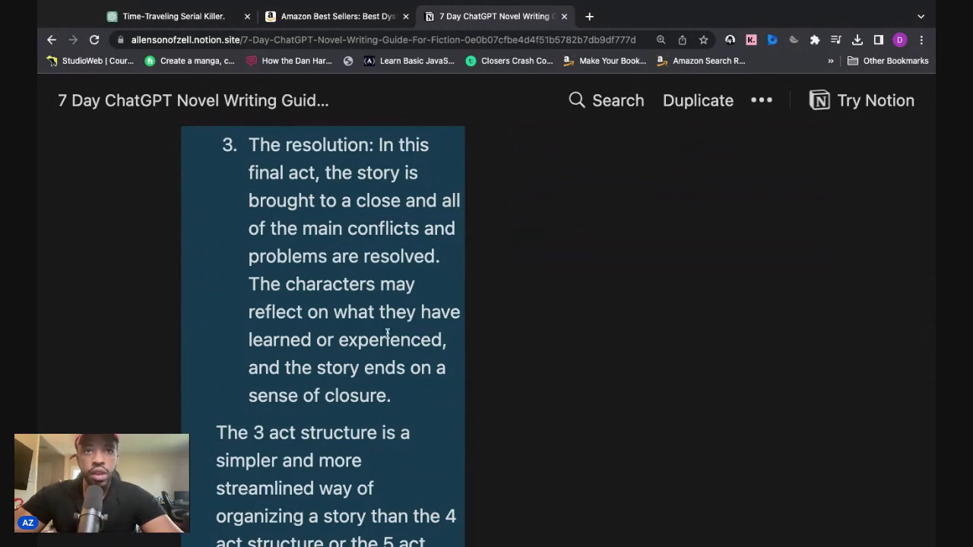
pyautogui.scroll(4, 354, 355)
pyautogui.scroll(10, 355, 355)
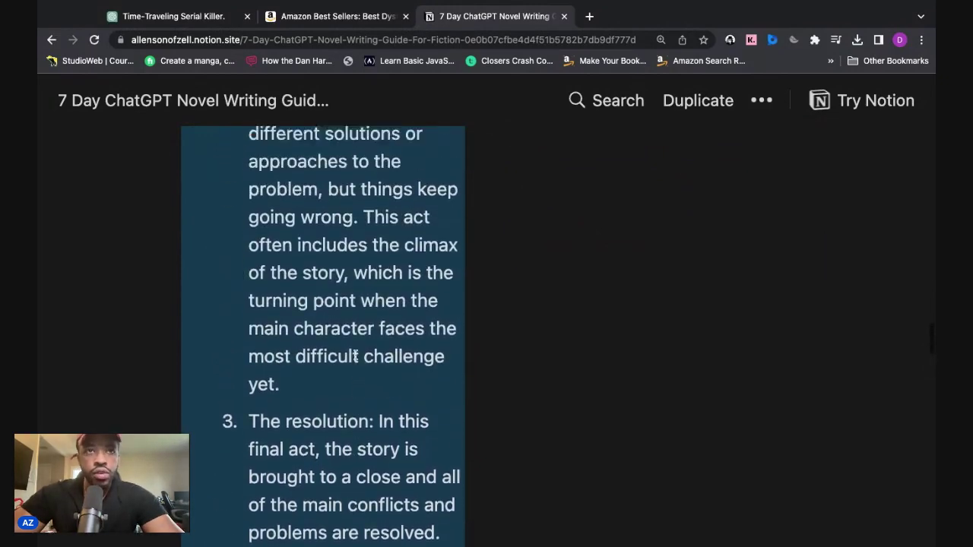
pyautogui.scroll(-2, 355, 355)
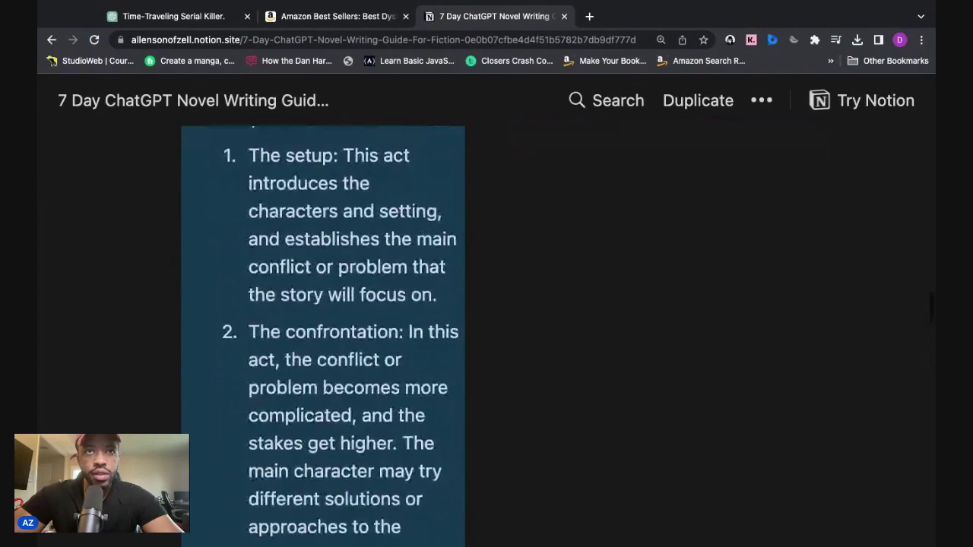
pyautogui.scroll(6, 355, 355)
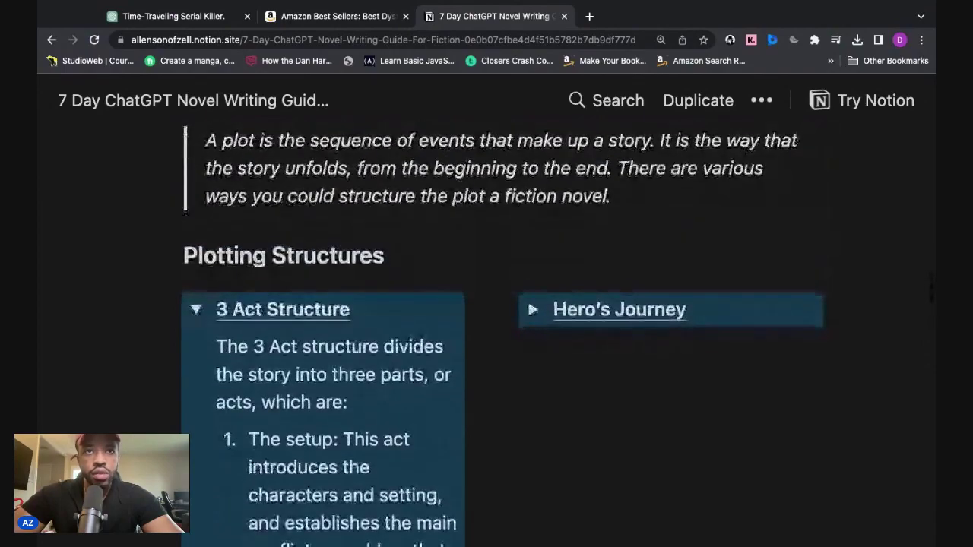
pyautogui.click(199, 310)
pyautogui.scroll(-15, 261, 352)
pyautogui.scroll(15, 289, 369)
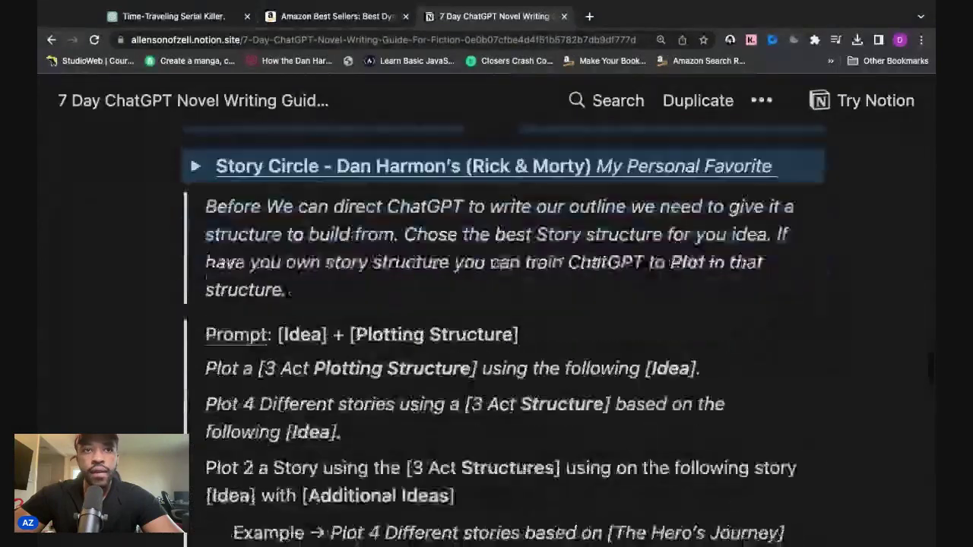
# Step: Select and copy the 'Plot a [3 Act Plotting Structure]…' prompt line, then return to the Echoes of Chronos chat
pyautogui.scroll(-3, 262, 284)
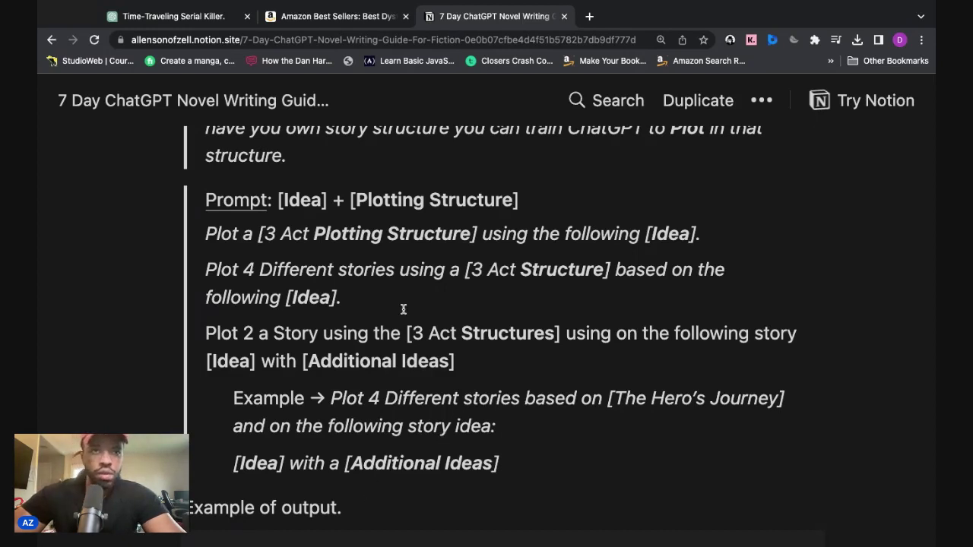
pyautogui.scroll(2, 402, 309)
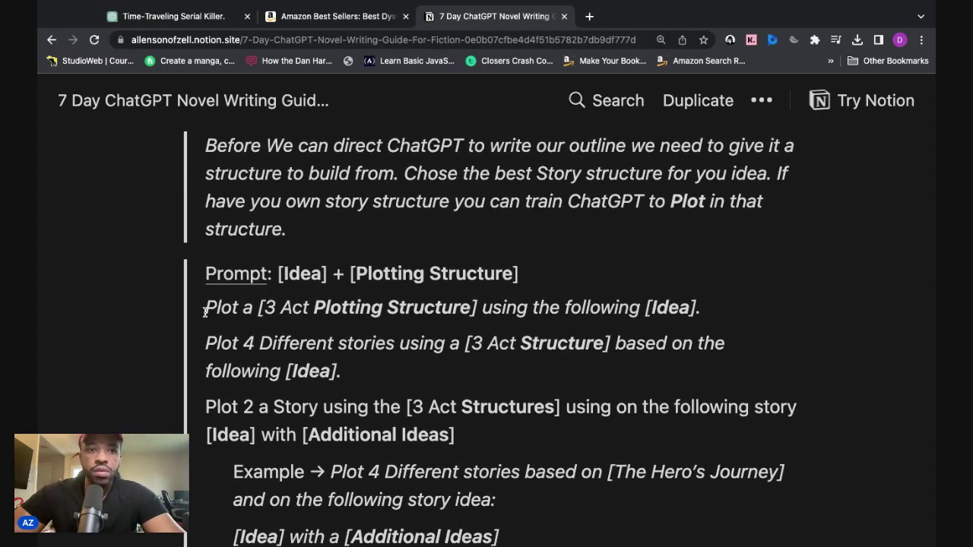
pyautogui.tripleClick(204, 311)
pyautogui.hotkey('ctrl', 'c')
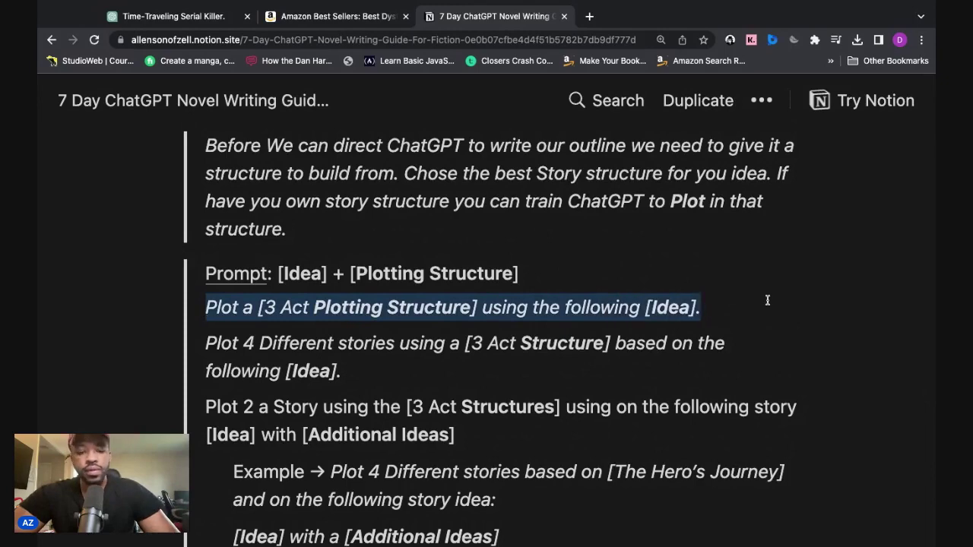
pyautogui.click(167, 21)
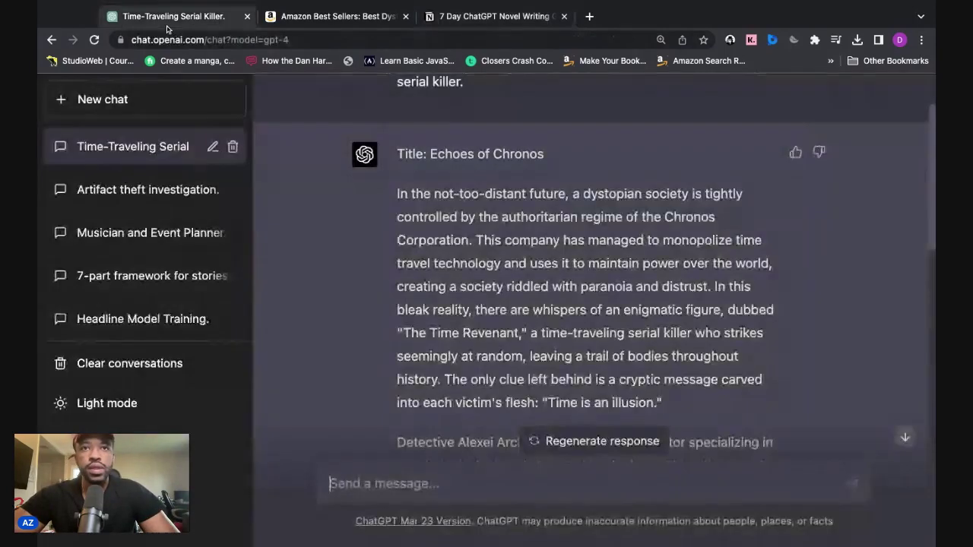
# Step: Paste the prompt, edit it to 'Plot a 3 Act Plotting Structure using the idea.' and send it
pyautogui.hotkey('ctrl', 'v')
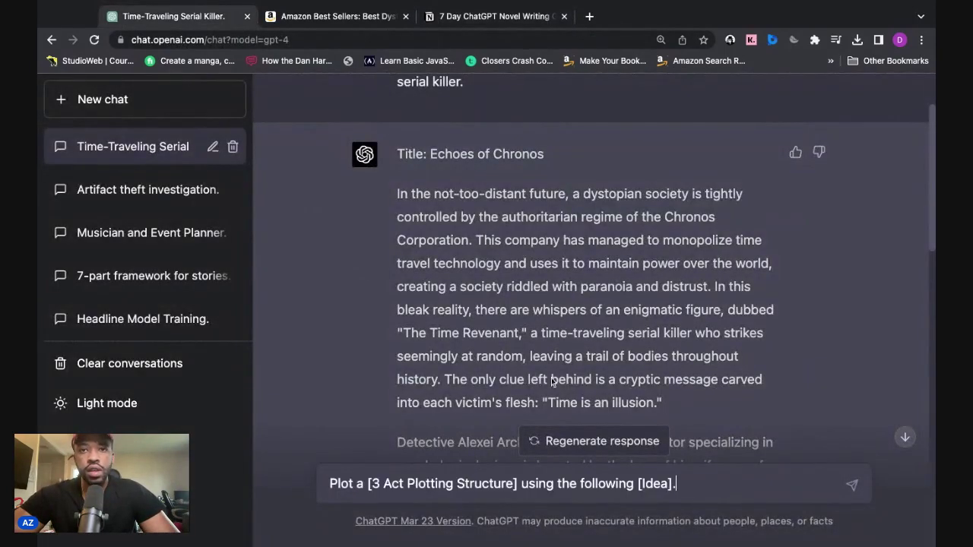
pyautogui.scroll(-10, 568, 368)
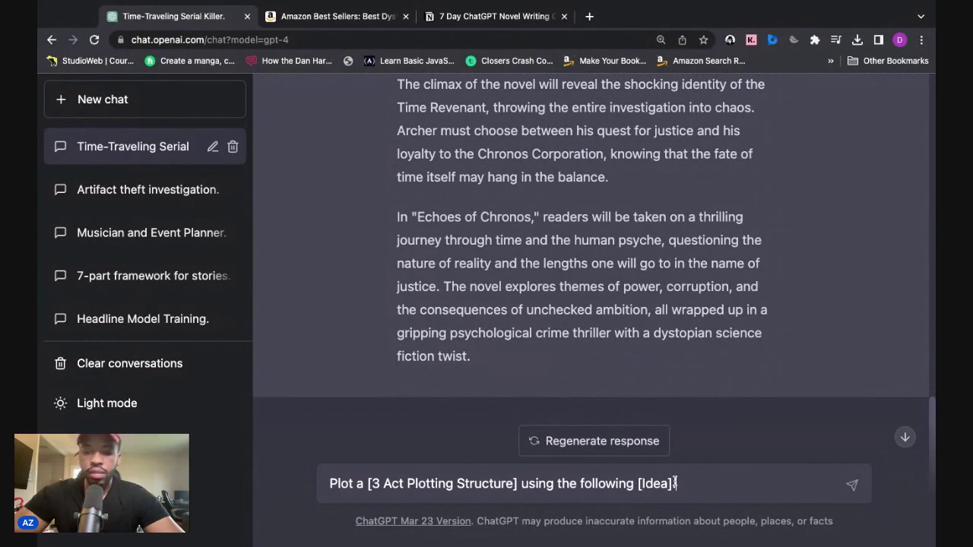
pyautogui.press('BackSpace')
pyautogui.press('BackSpace')
pyautogui.press('BackSpace')
pyautogui.press('BackSpace')
pyautogui.press('BackSpace')
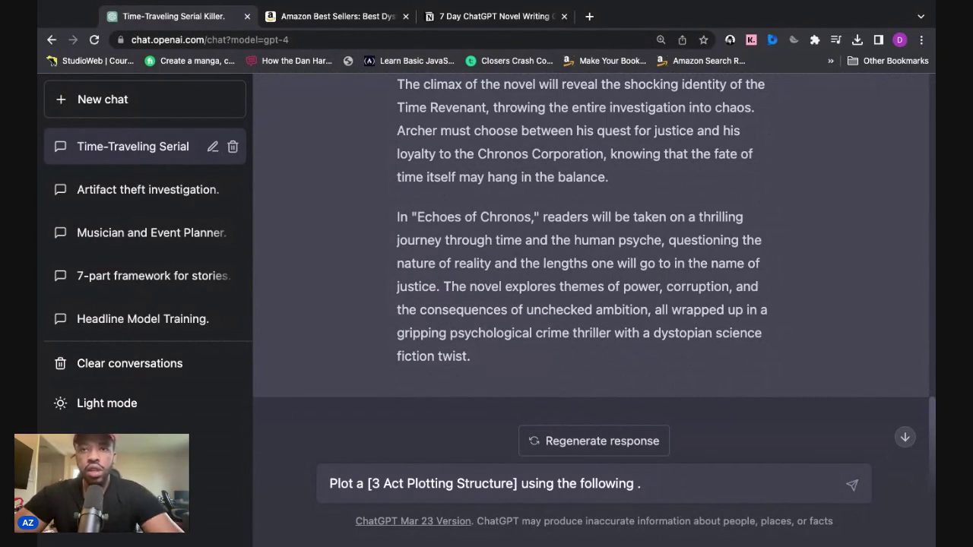
pyautogui.press('BackSpace')
pyautogui.press('BackSpace')
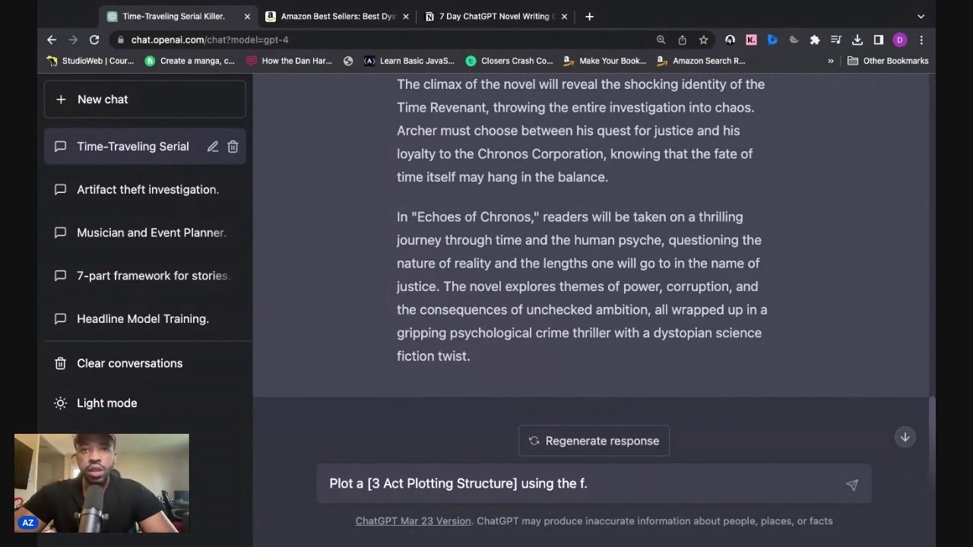
pyautogui.click(373, 482)
pyautogui.press('BackSpace')
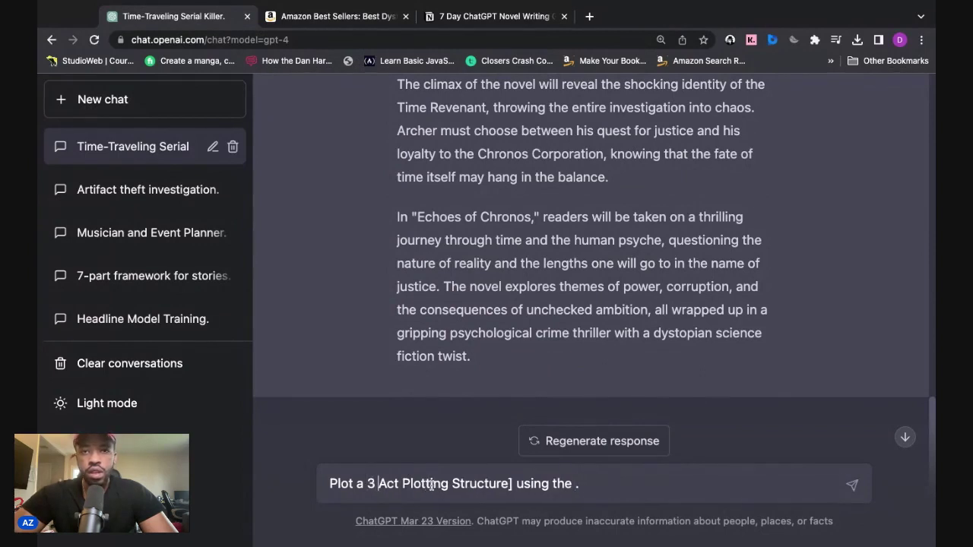
pyautogui.click(511, 484)
pyautogui.press('BackSpace')
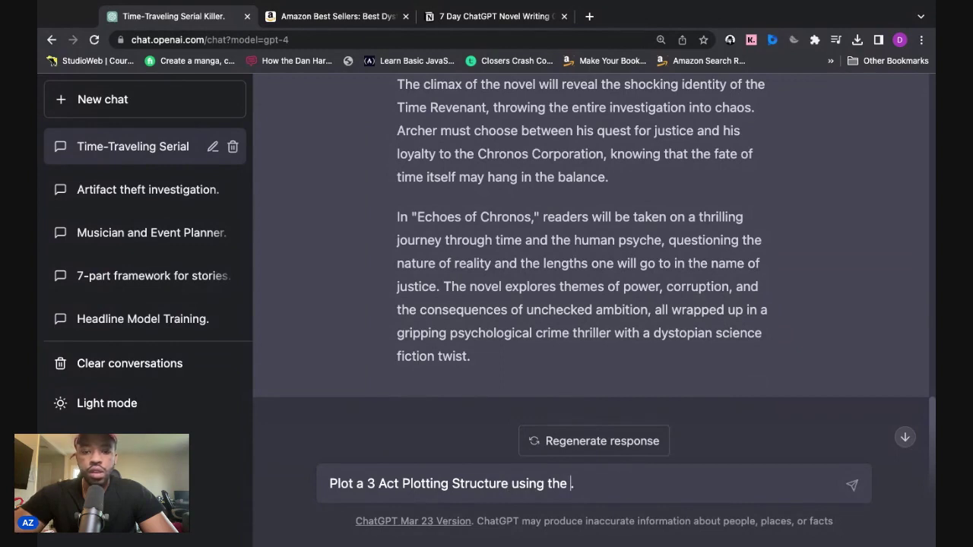
pyautogui.write('idea.')
pyautogui.click(851, 484)
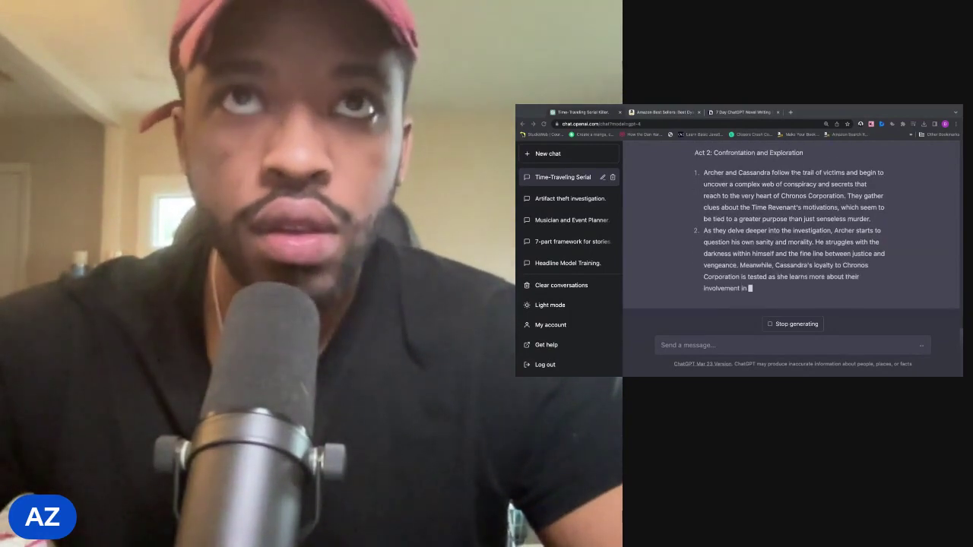
# Step: In the Notion guide, expand the Story Circle plotting structure, then go back to ChatGPT
pyautogui.hotkey('ctrl', 'Tab')
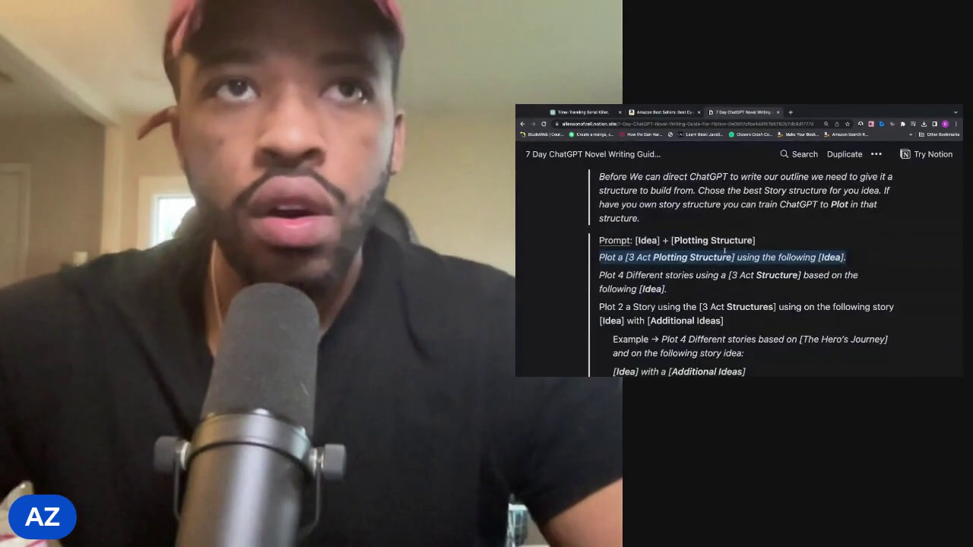
pyautogui.scroll(4, 725, 251)
pyautogui.scroll(-1, 684, 289)
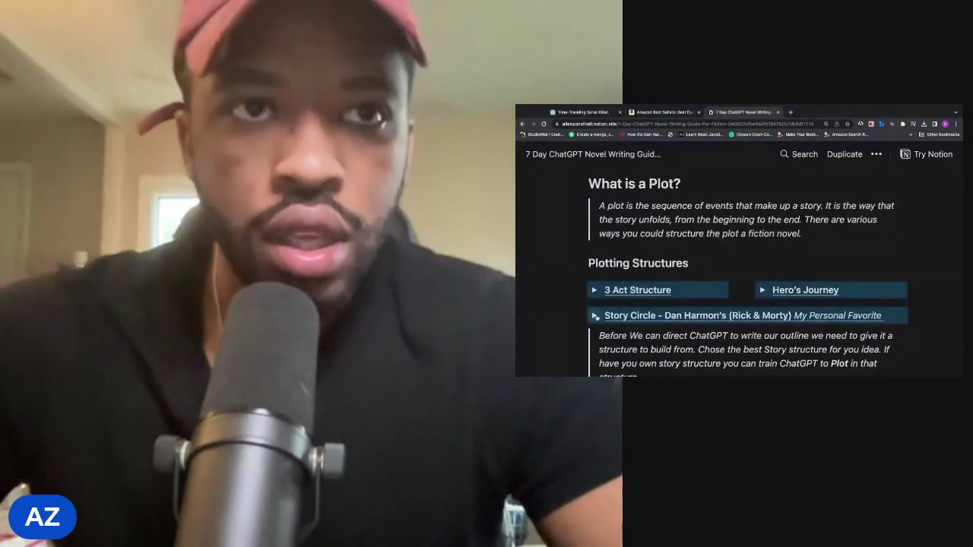
pyautogui.click(595, 316)
pyautogui.scroll(5, 635, 256)
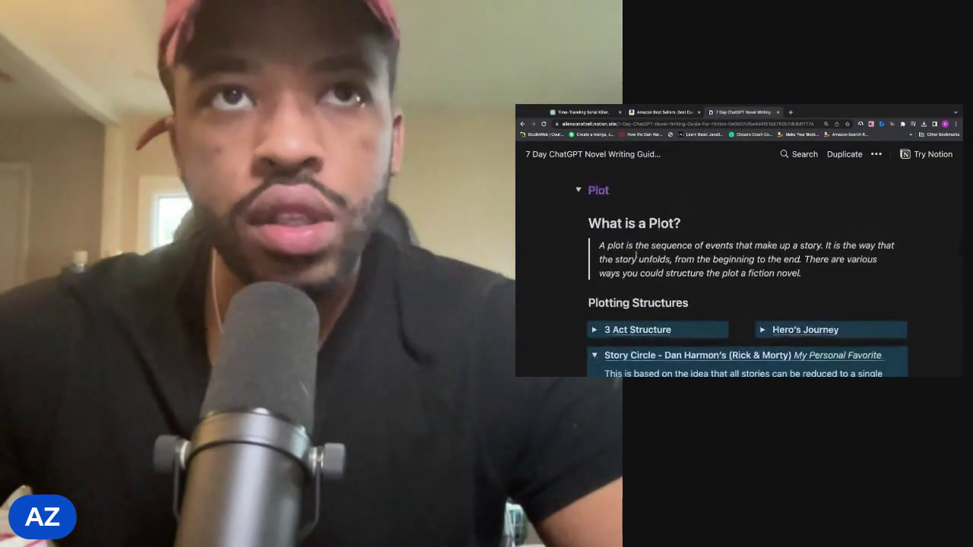
pyautogui.scroll(3, 650, 173)
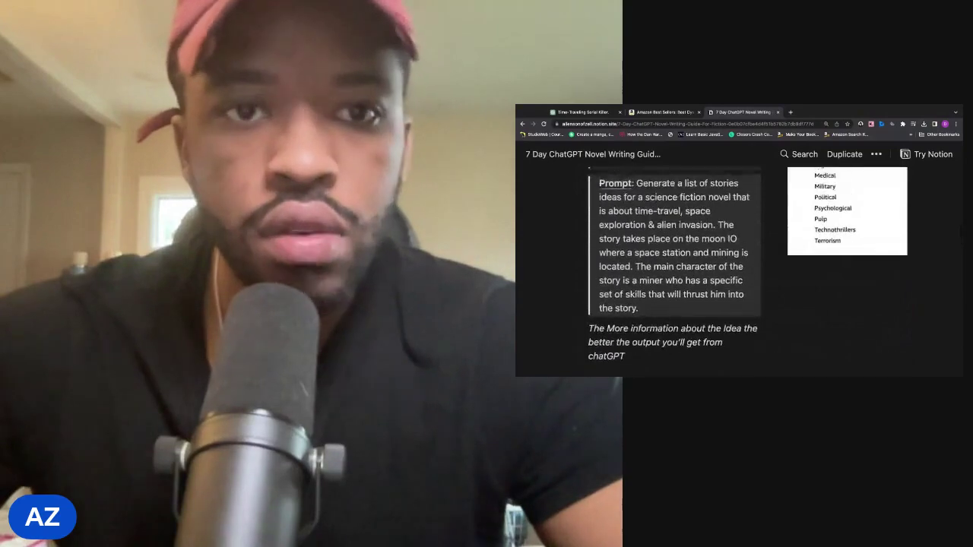
pyautogui.click(582, 112)
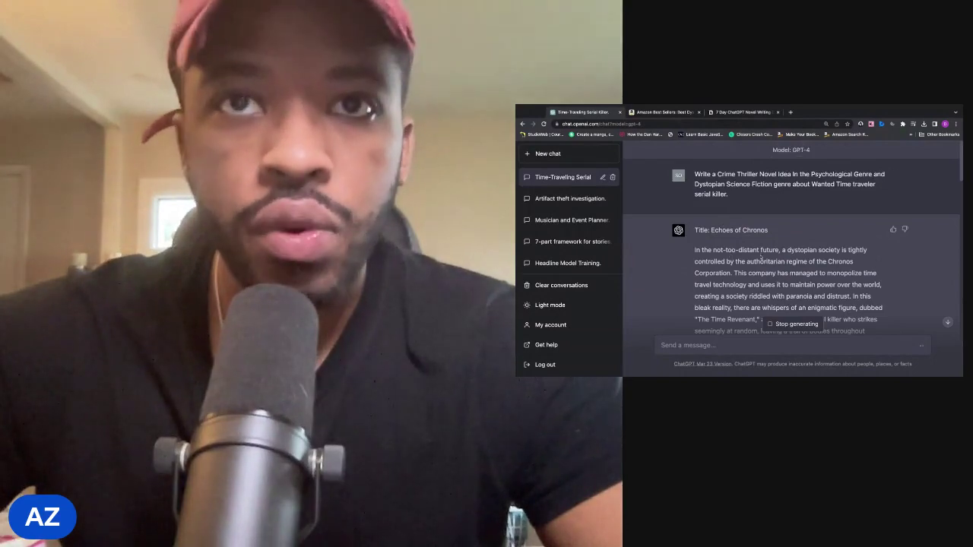
# Step: Scroll through the finished Echoes of Chronos outline, reviewing Act 1 through Act 3
pyautogui.scroll(-10, 761, 259)
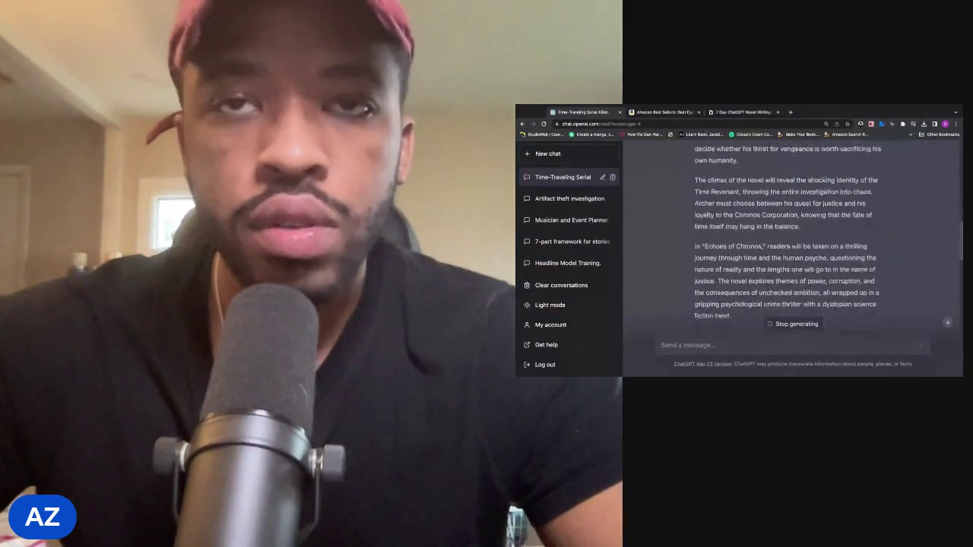
pyautogui.scroll(-8, 788, 238)
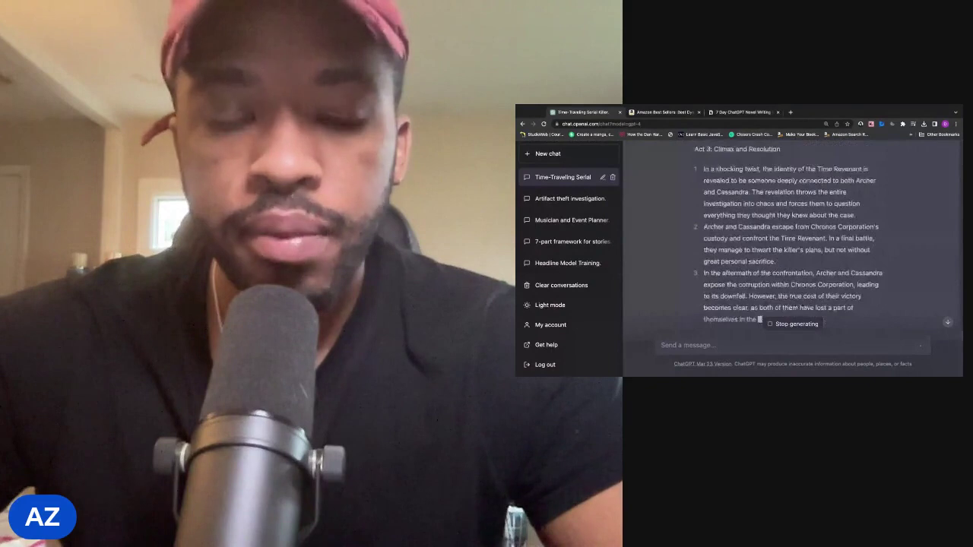
pyautogui.scroll(-1, 790, 237)
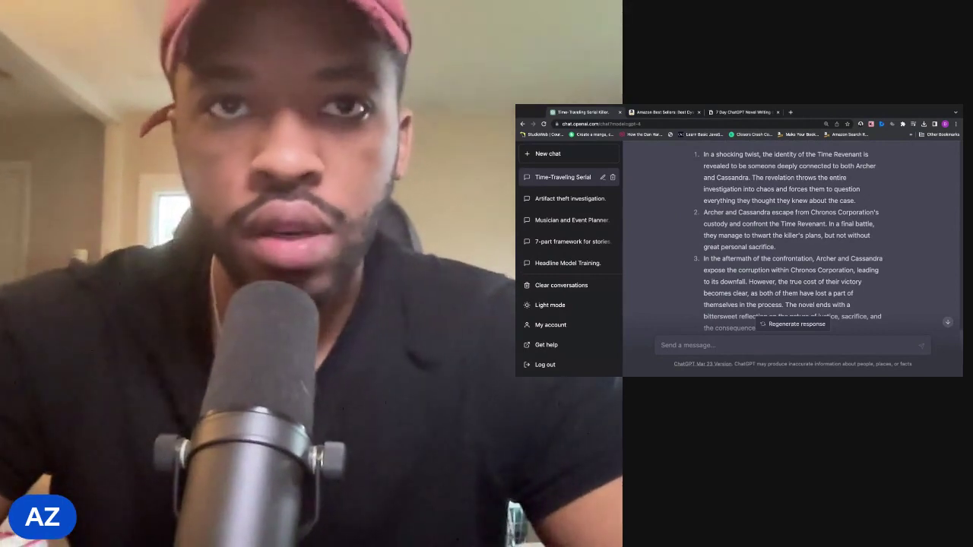
pyautogui.scroll(-1, 777, 223)
pyautogui.scroll(3, 777, 222)
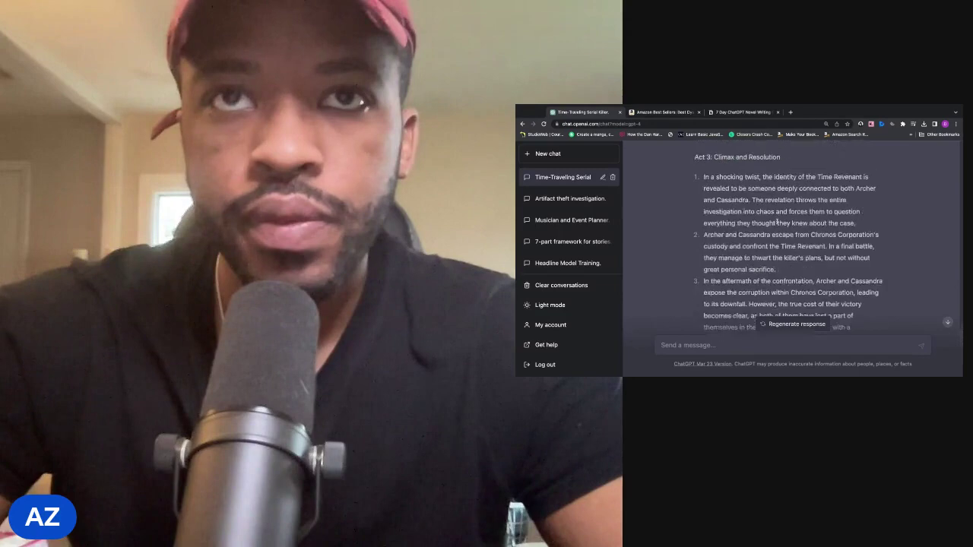
pyautogui.scroll(10, 777, 222)
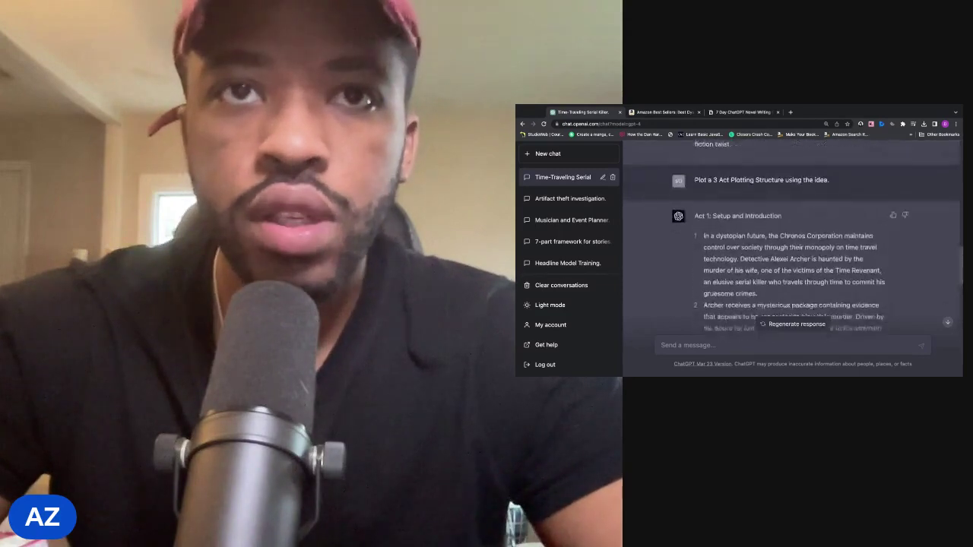
pyautogui.scroll(-3, 777, 222)
pyautogui.scroll(-2, 777, 222)
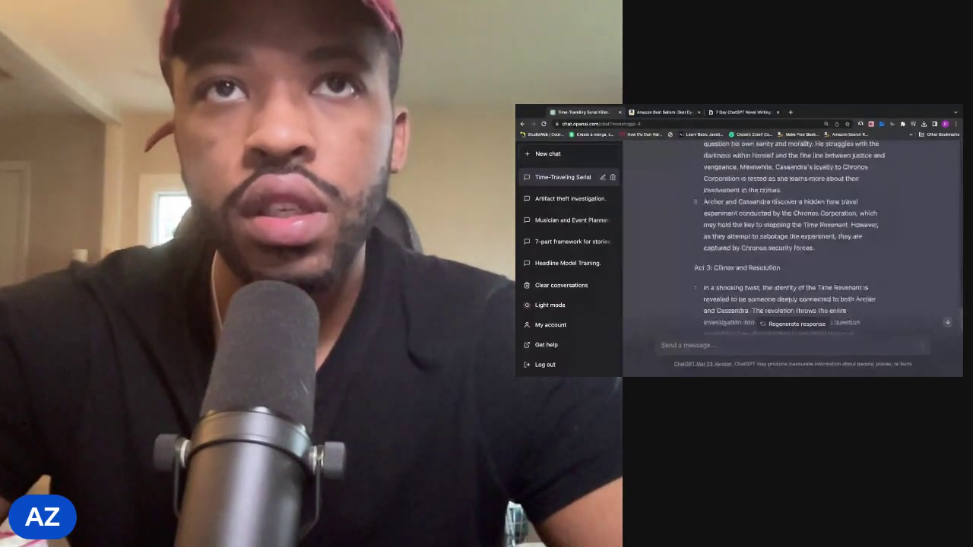
pyautogui.scroll(-2, 777, 222)
pyautogui.scroll(4, 777, 222)
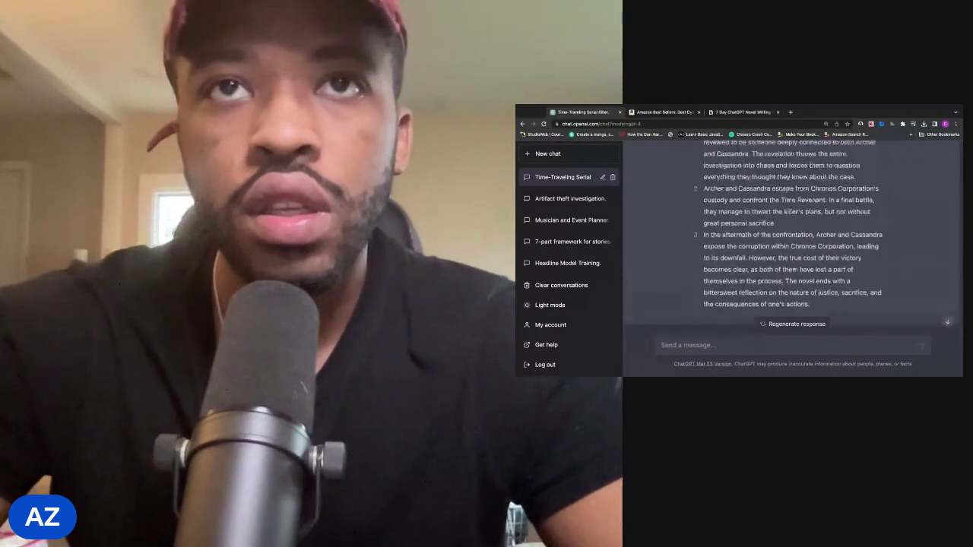
pyautogui.scroll(2, 776, 236)
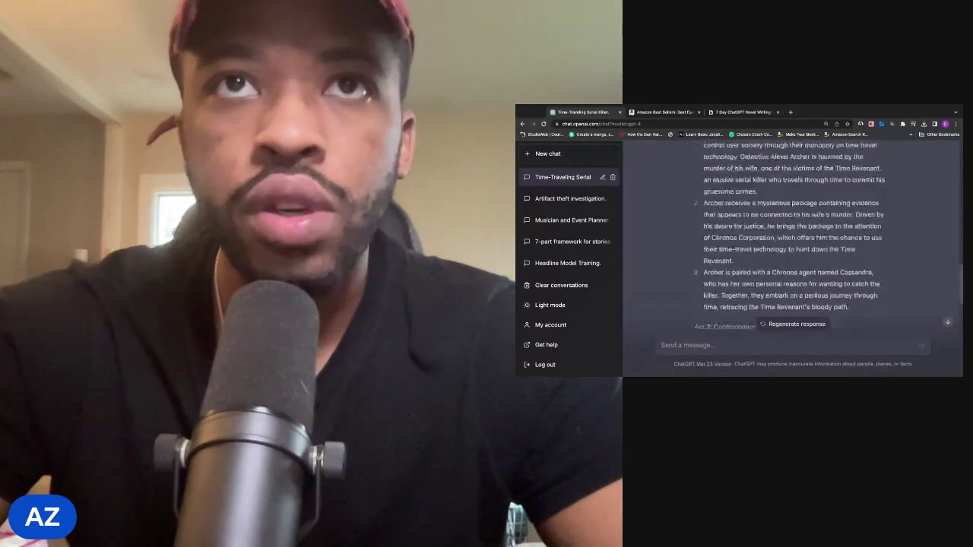
pyautogui.scroll(3, 777, 228)
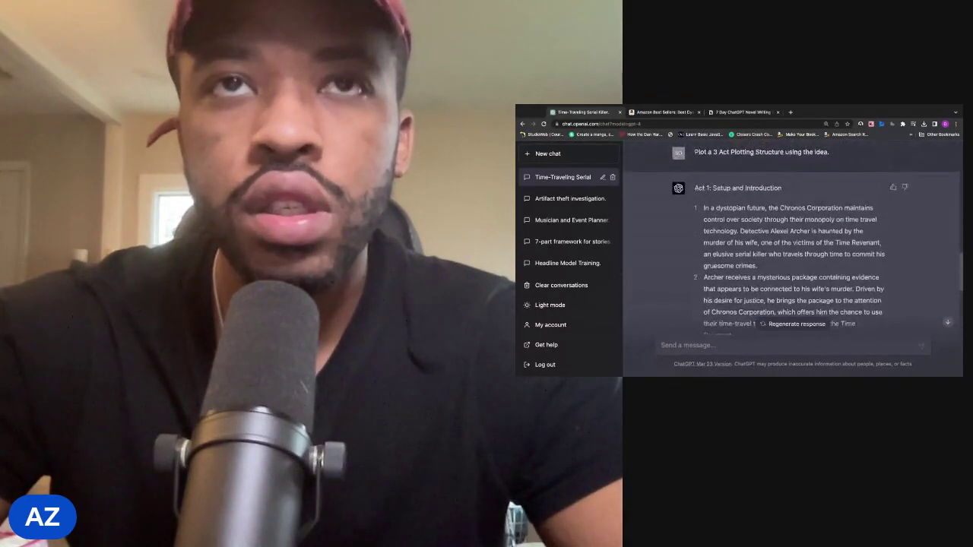
pyautogui.scroll(-2, 777, 243)
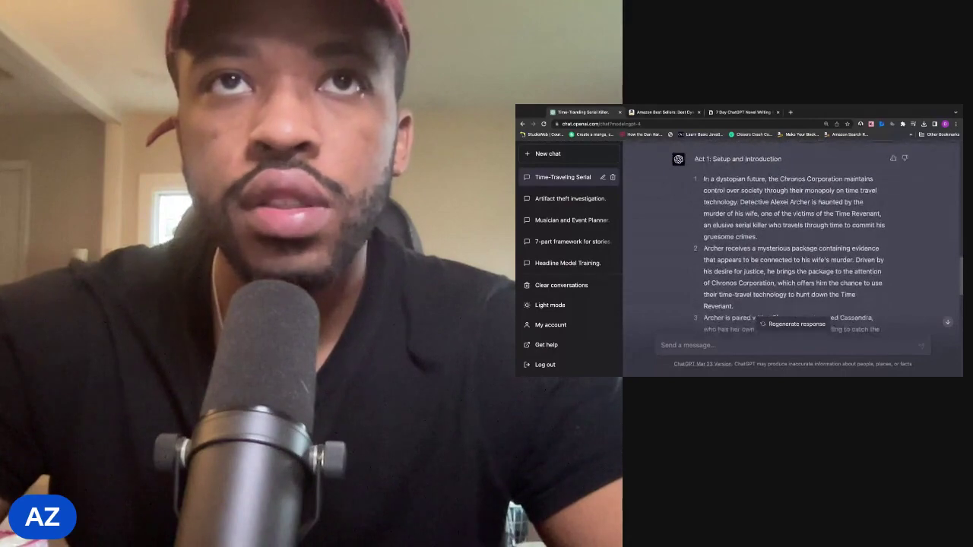
pyautogui.scroll(-10, 776, 245)
pyautogui.scroll(1, 775, 245)
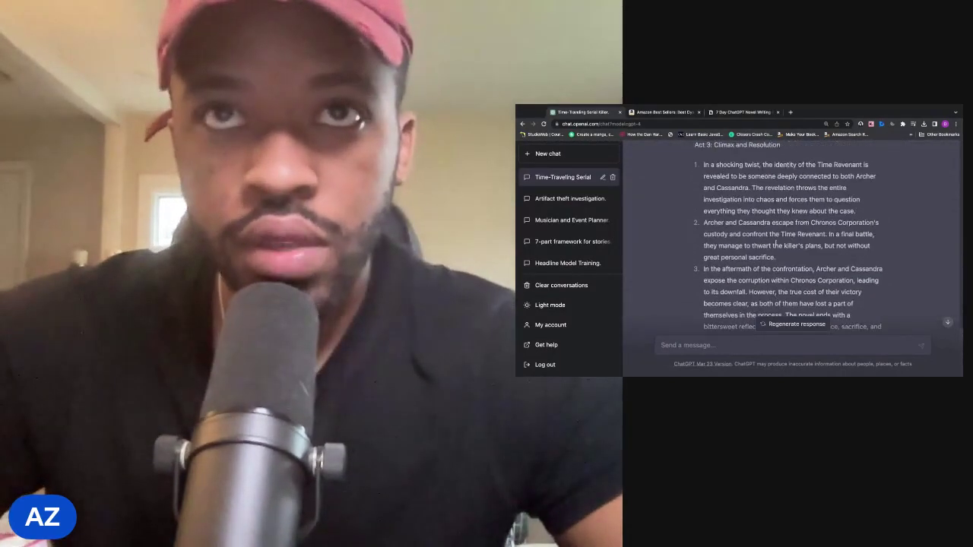
pyautogui.scroll(5, 776, 244)
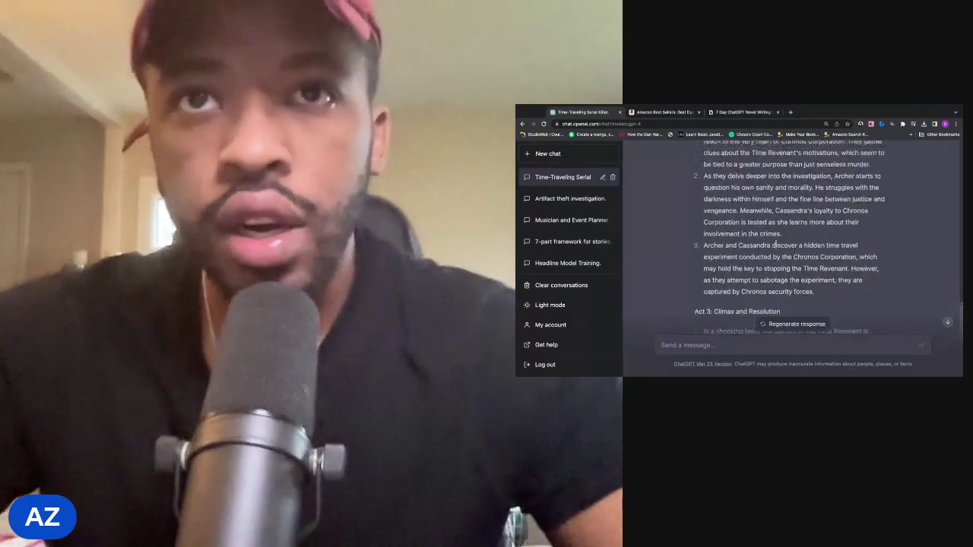
pyautogui.scroll(-10, 775, 245)
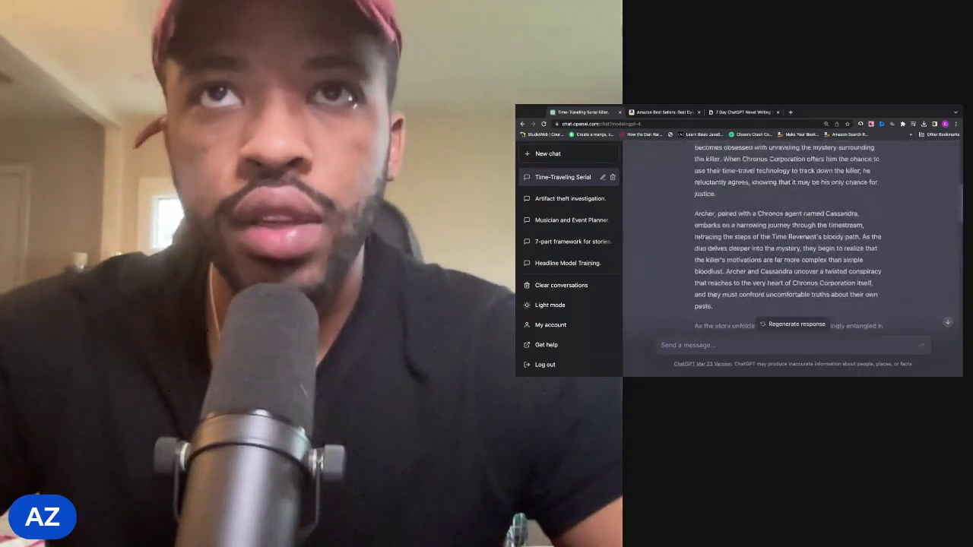
pyautogui.scroll(5, 790, 236)
pyautogui.scroll(-8, 790, 236)
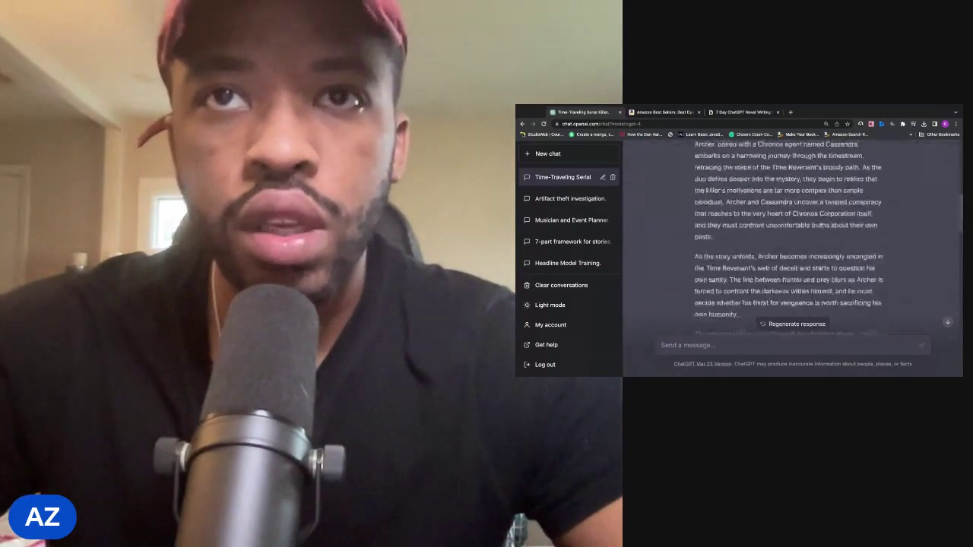
pyautogui.scroll(-6, 790, 236)
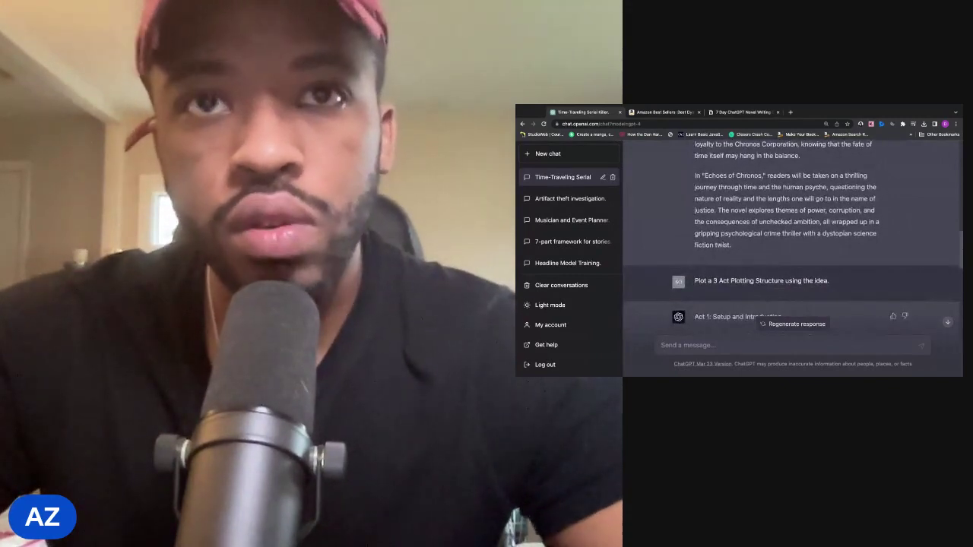
pyautogui.scroll(-1, 790, 236)
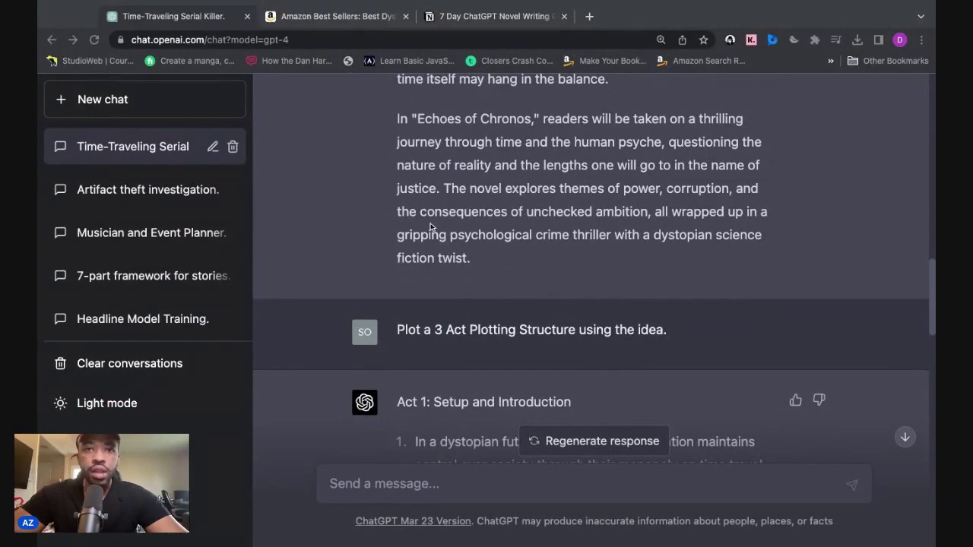
pyautogui.scroll(-7, 431, 227)
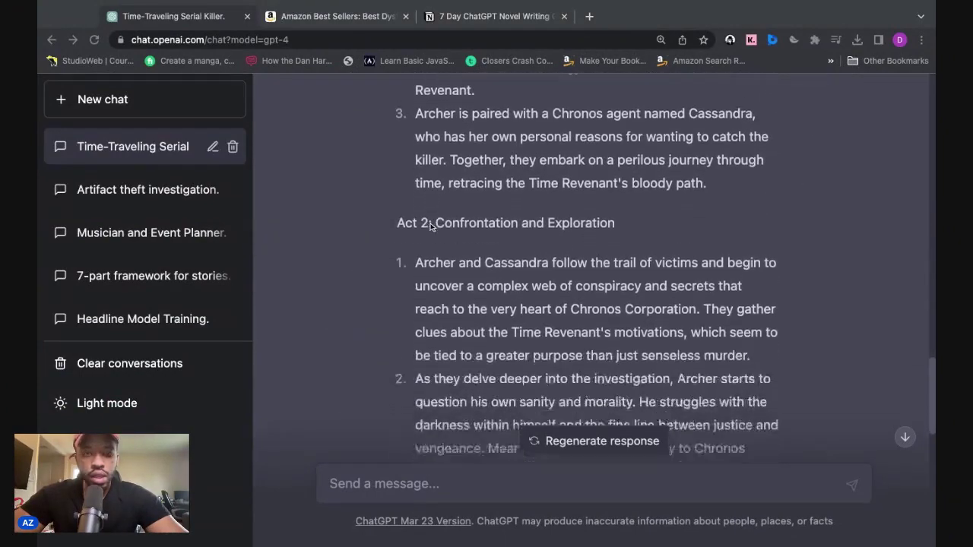
pyautogui.scroll(-10, 430, 226)
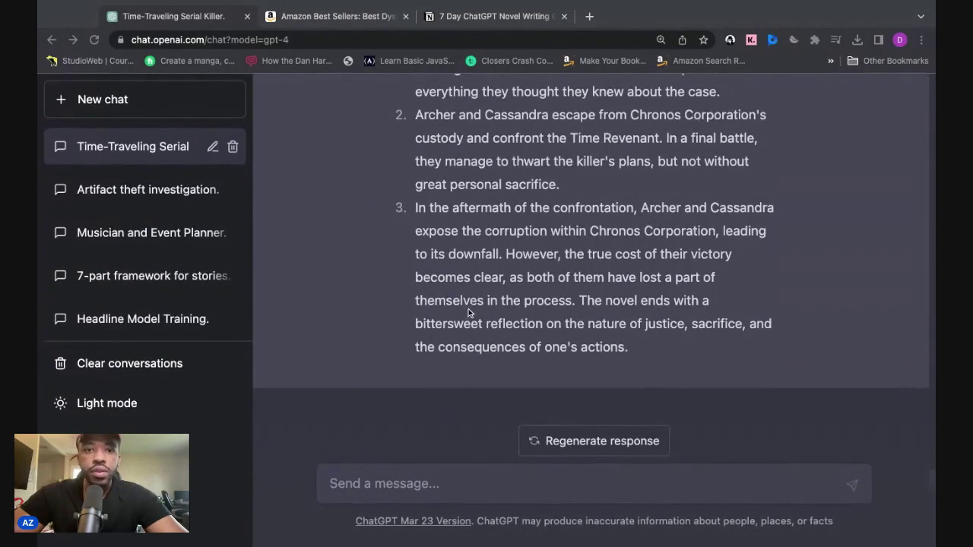
pyautogui.scroll(3, 469, 310)
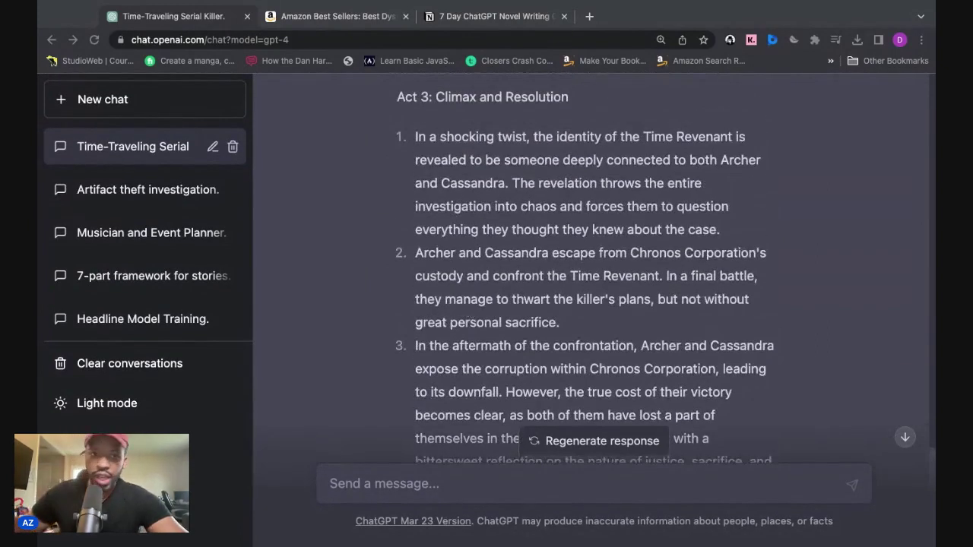